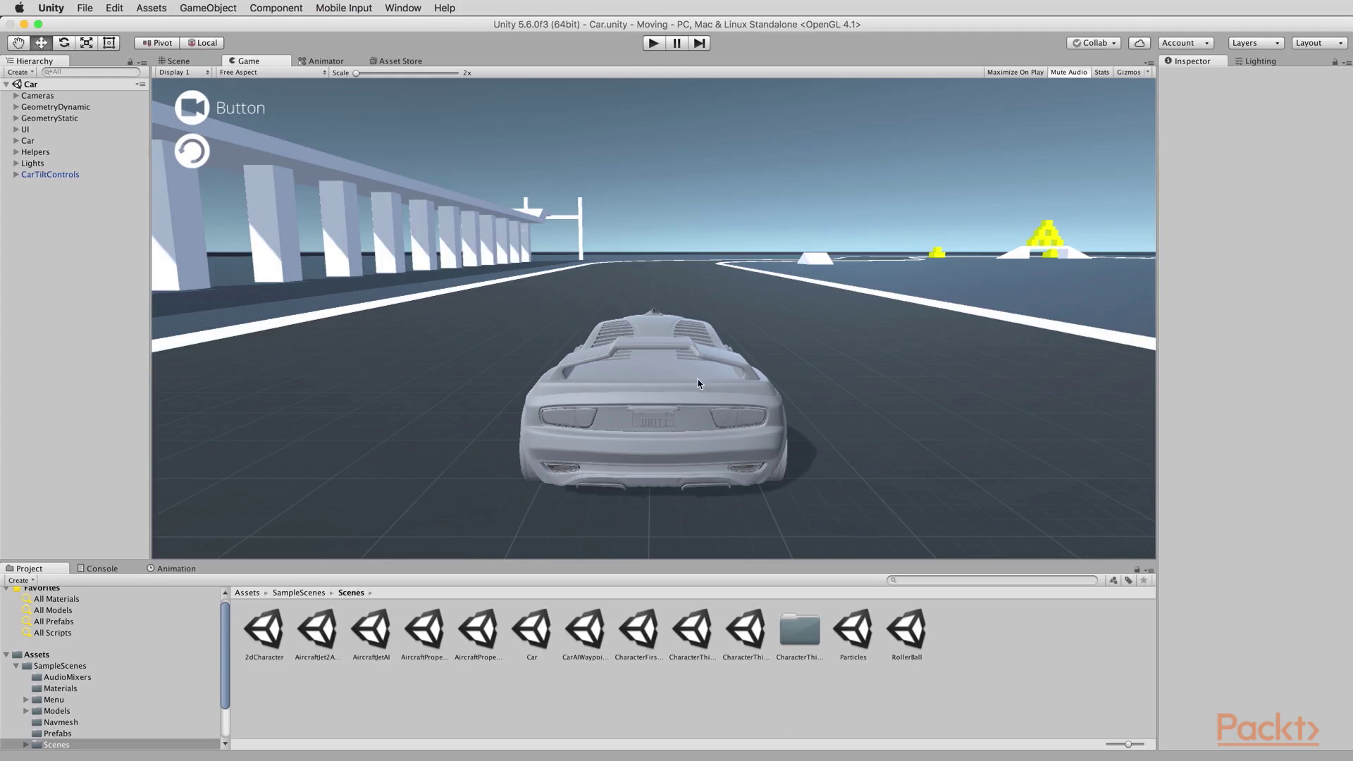
Enter Play mode to run the Car sample scene
click(652, 44)
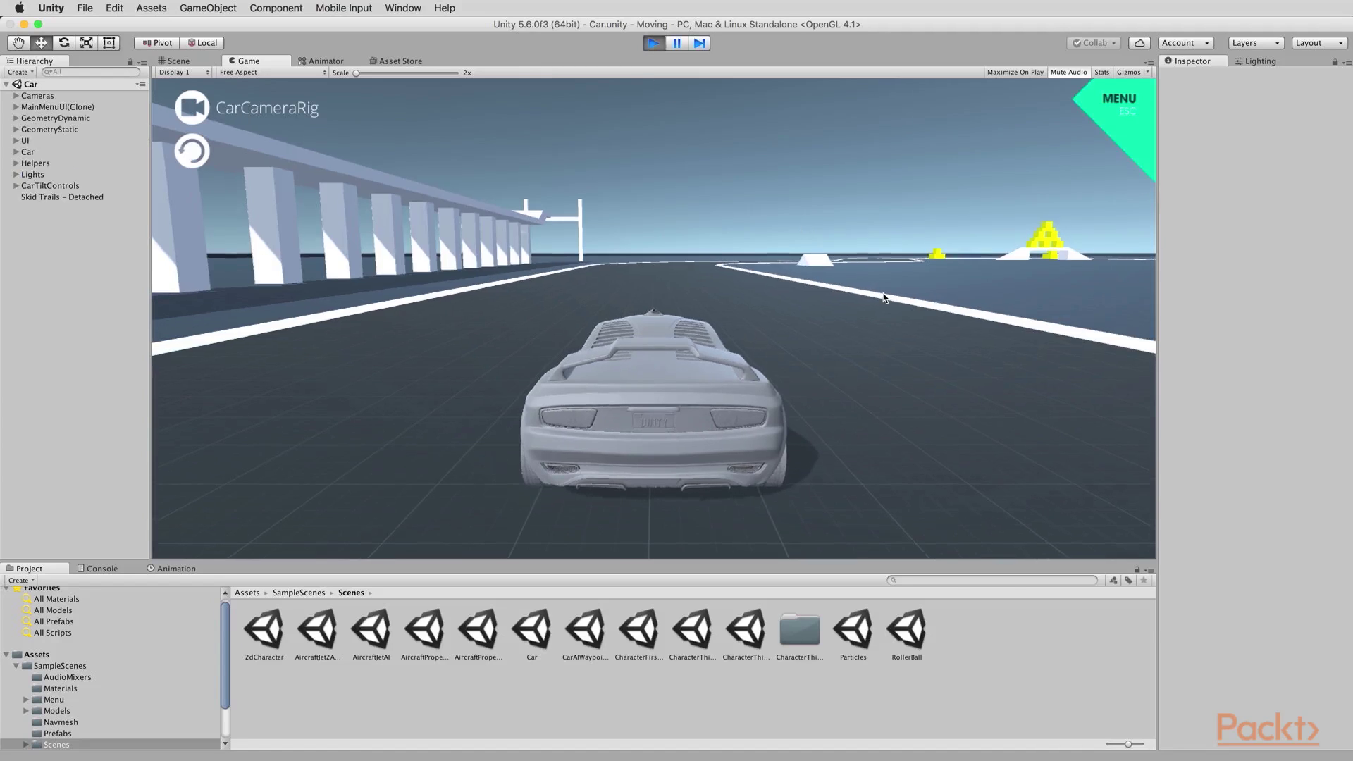
Drive the car forward along the track with the Up arrow
key(Up)
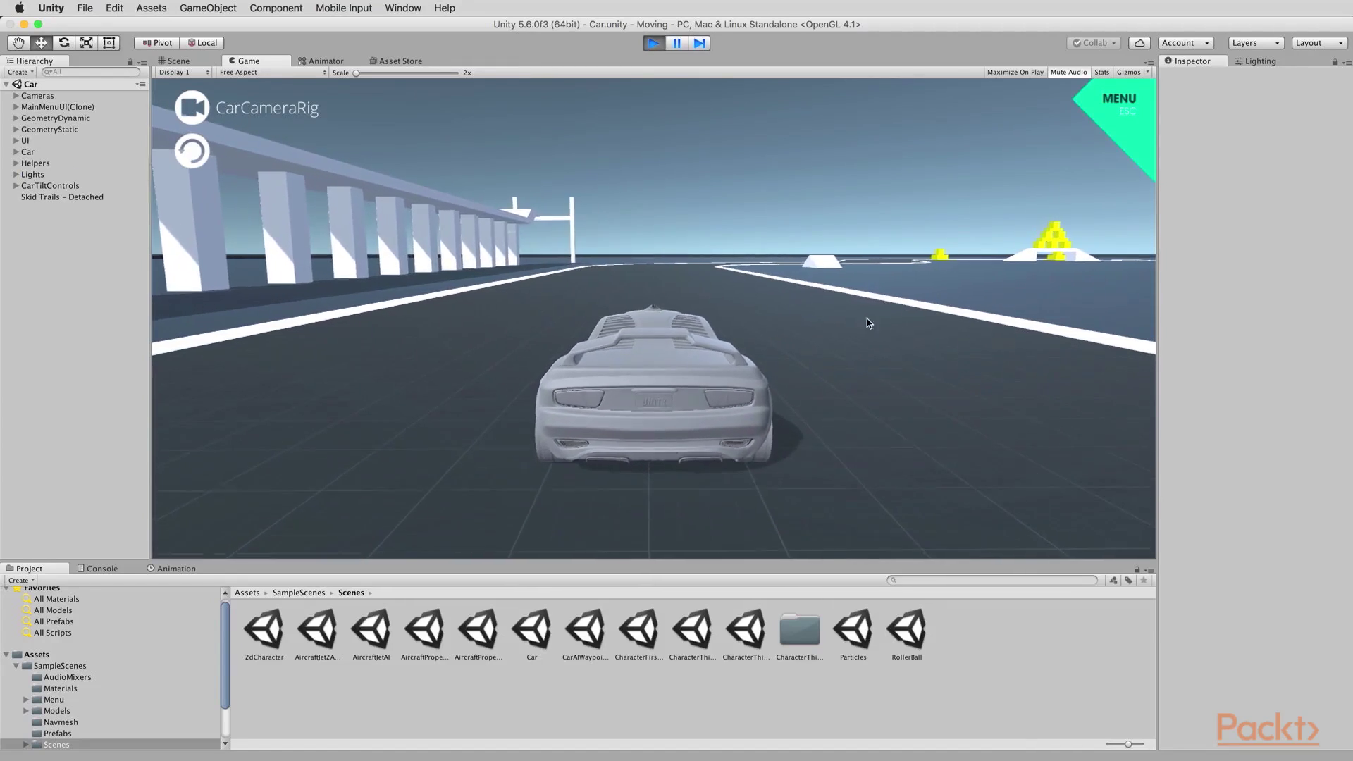
key(Up)
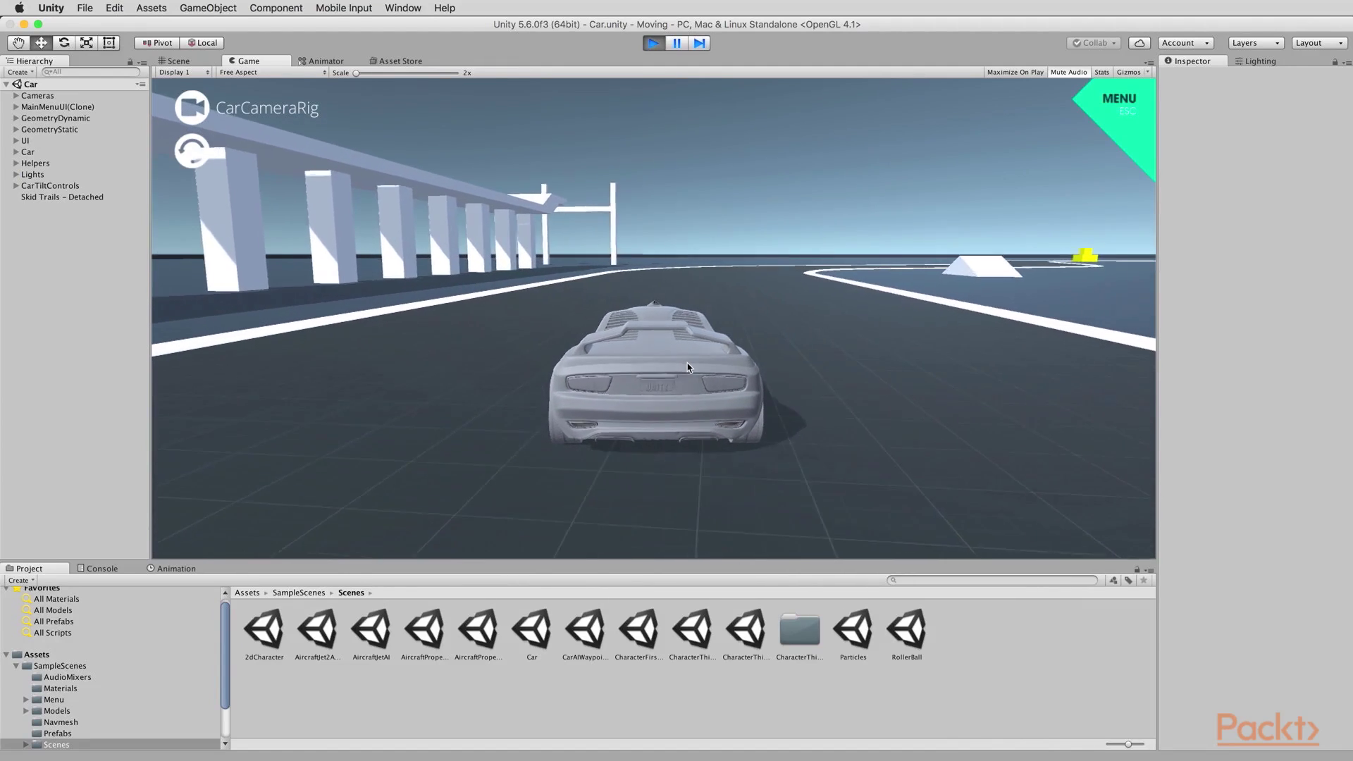
key(Up)
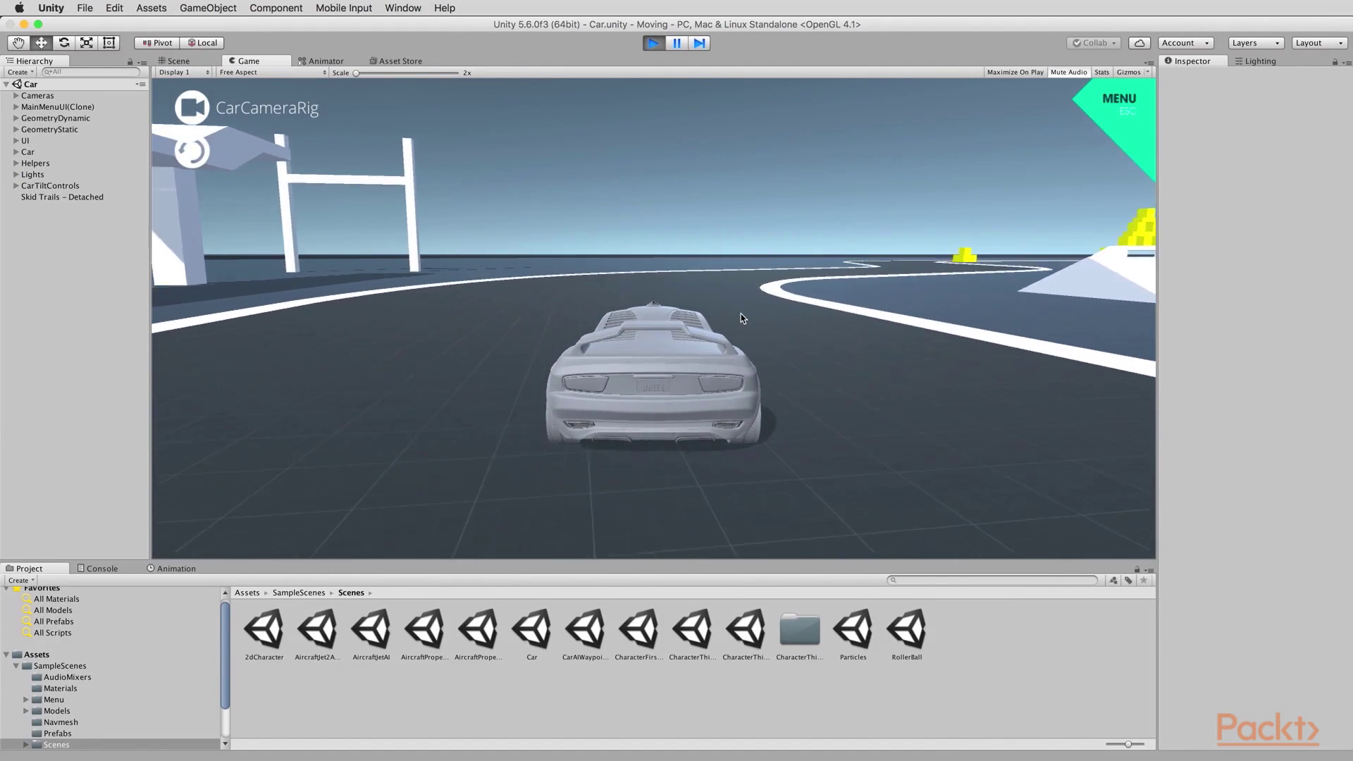
key(Up)
Steer the car right through the curve, then switch to the Scene view
key(Right)
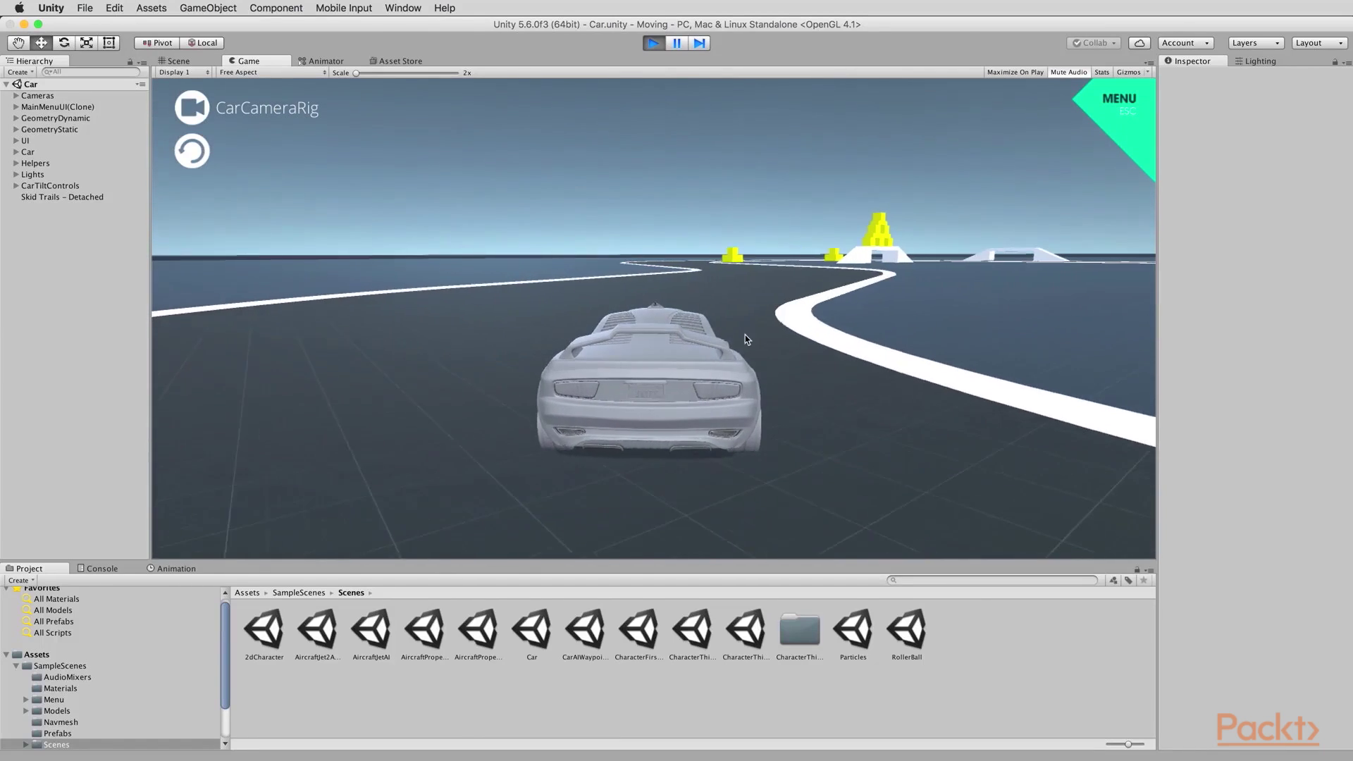
key(Up)
key(Right)
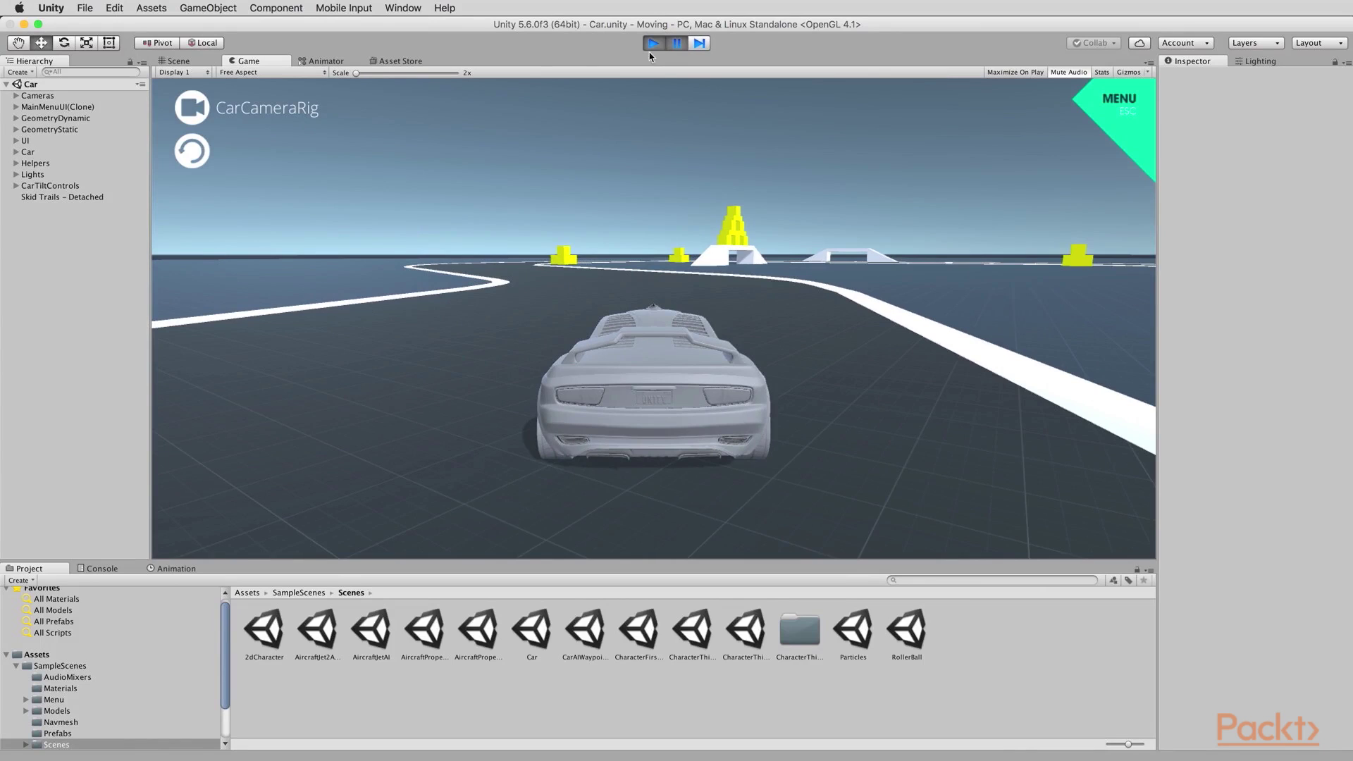
click(187, 63)
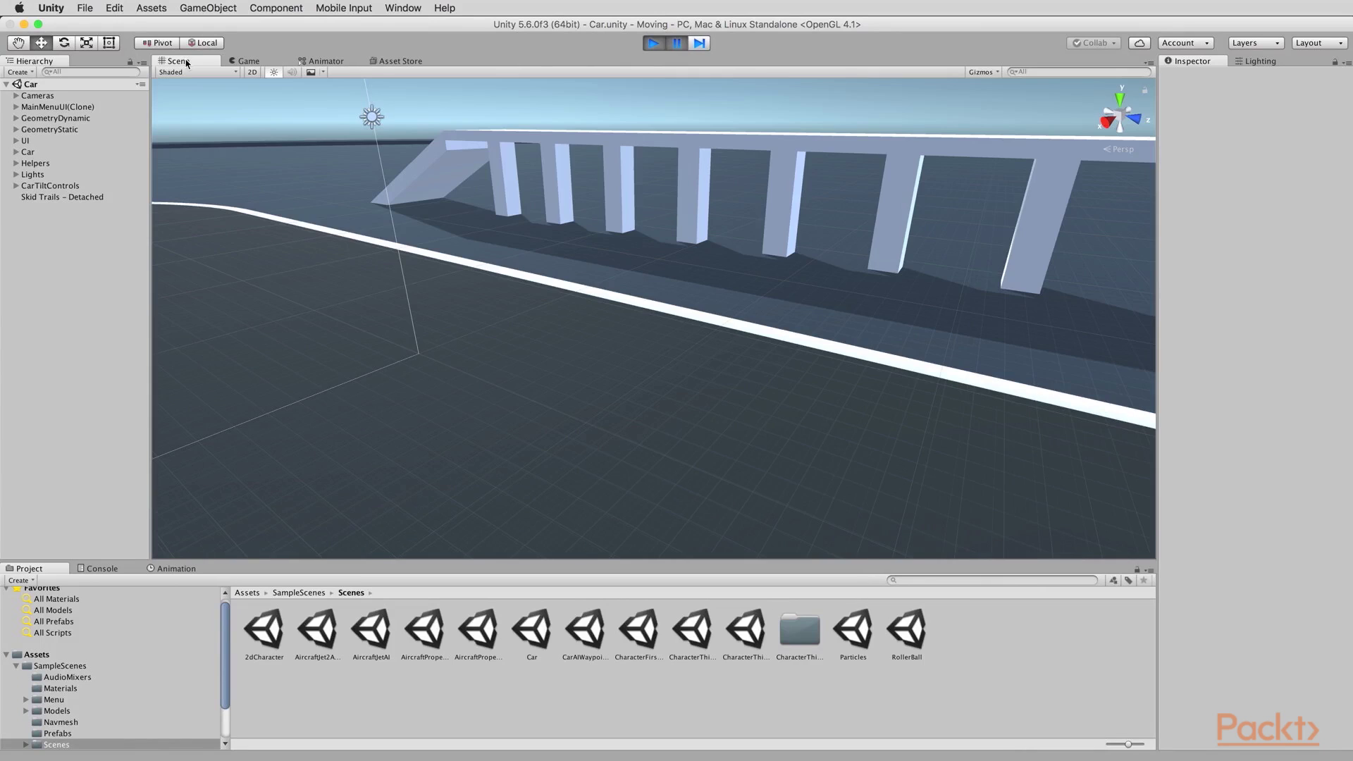
Select the Car object and slide it sideways along its X axis
scroll(622, 387, down, 10)
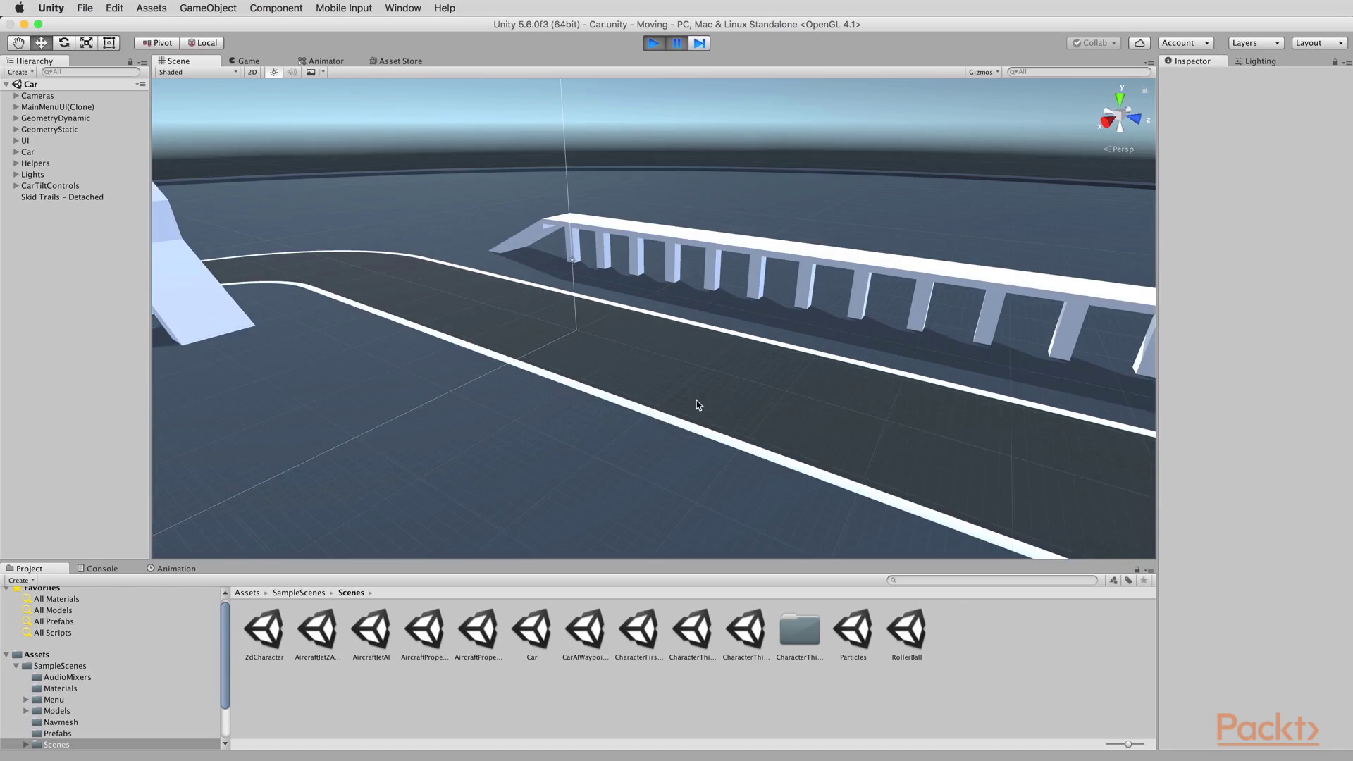
scroll(678, 426, up, 10)
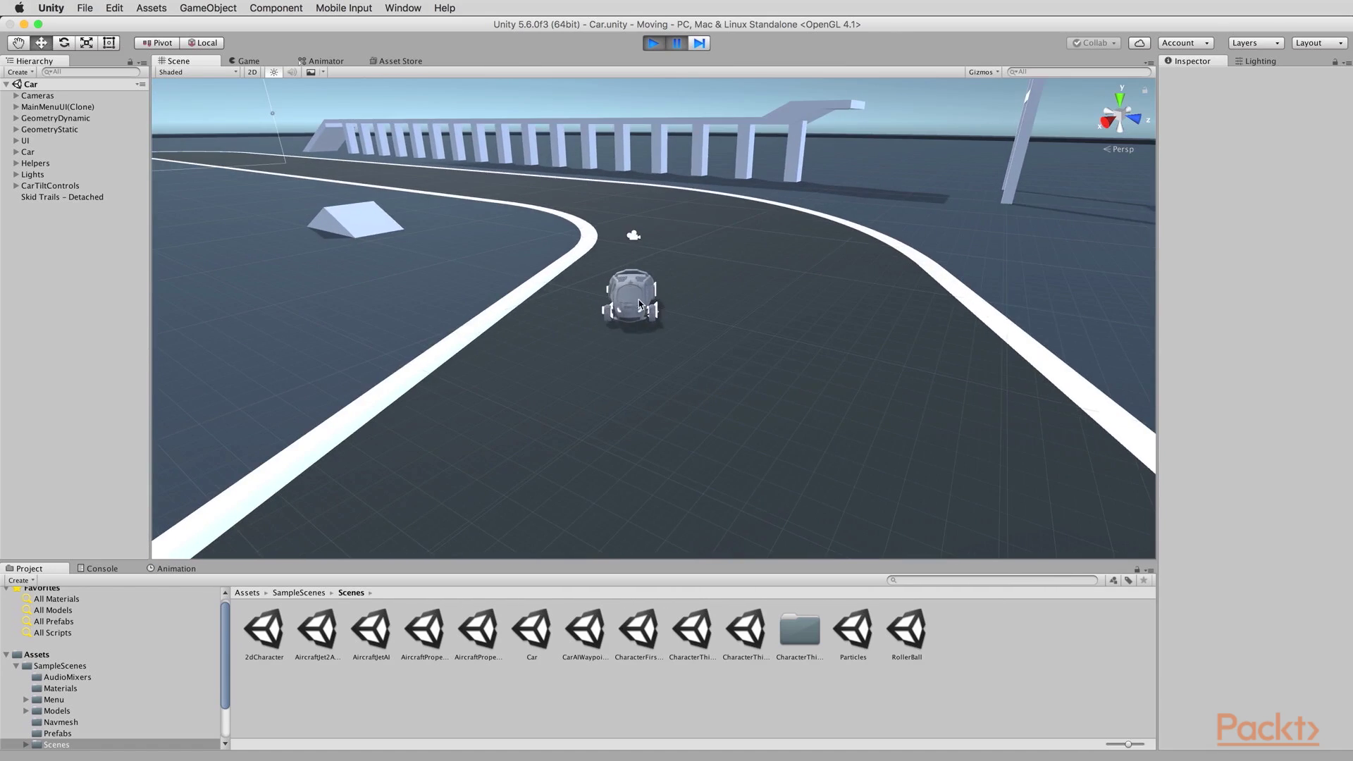
click(28, 152)
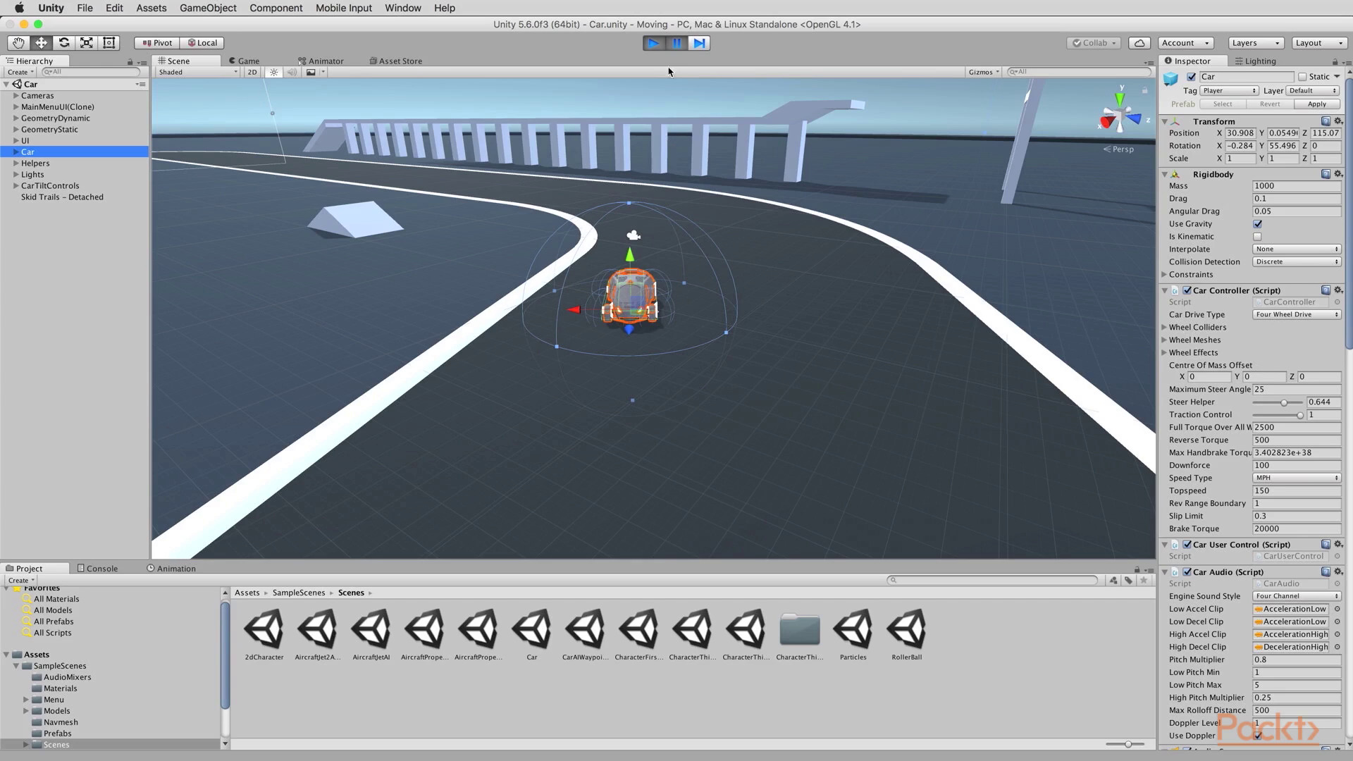
scroll(664, 238, down, 3)
drag(594, 320, 666, 322)
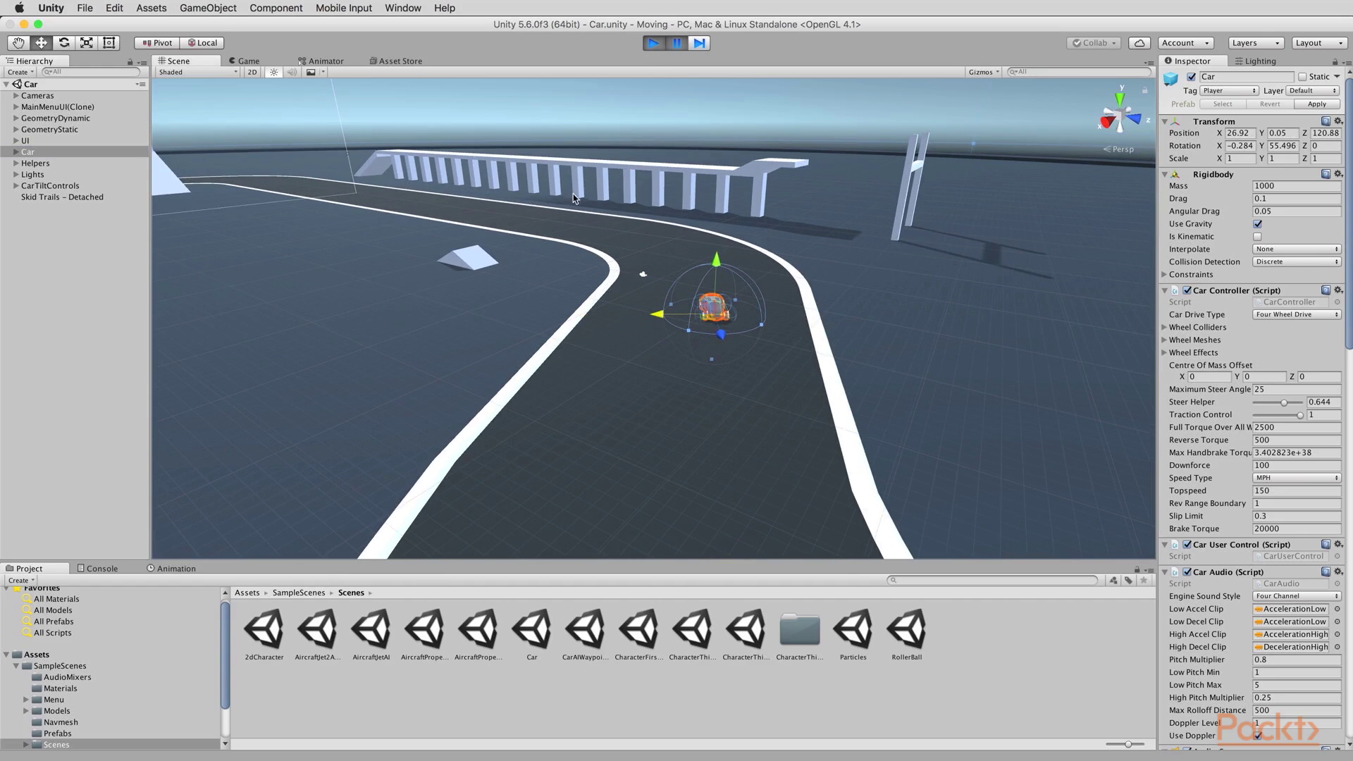
Dock the Game view beside the Scene view, reposition the car, and resume play
drag(249, 60, 831, 340)
mouse_move(458, 319)
mouse_down()
mouse_move(404, 310)
mouse_move(468, 313)
mouse_move(392, 313)
mouse_move(469, 314)
mouse_up()
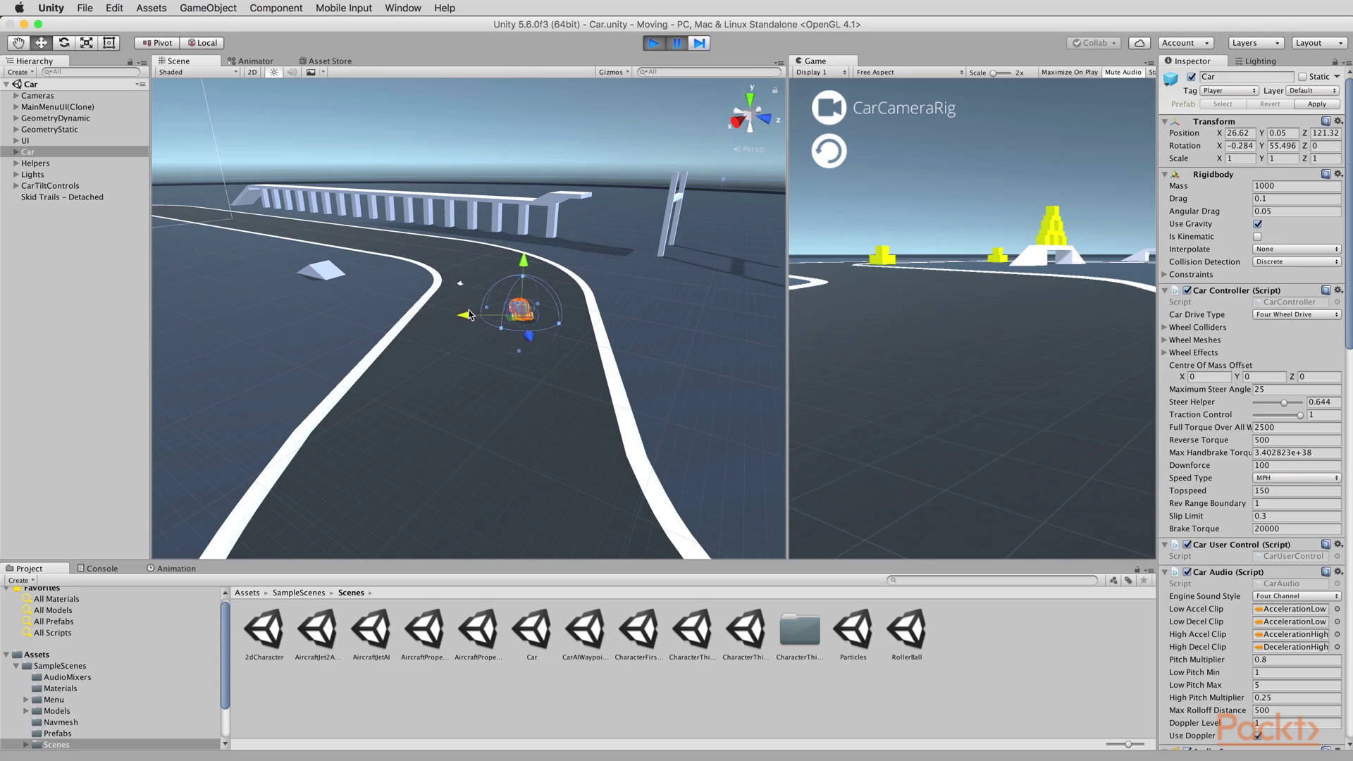
click(677, 45)
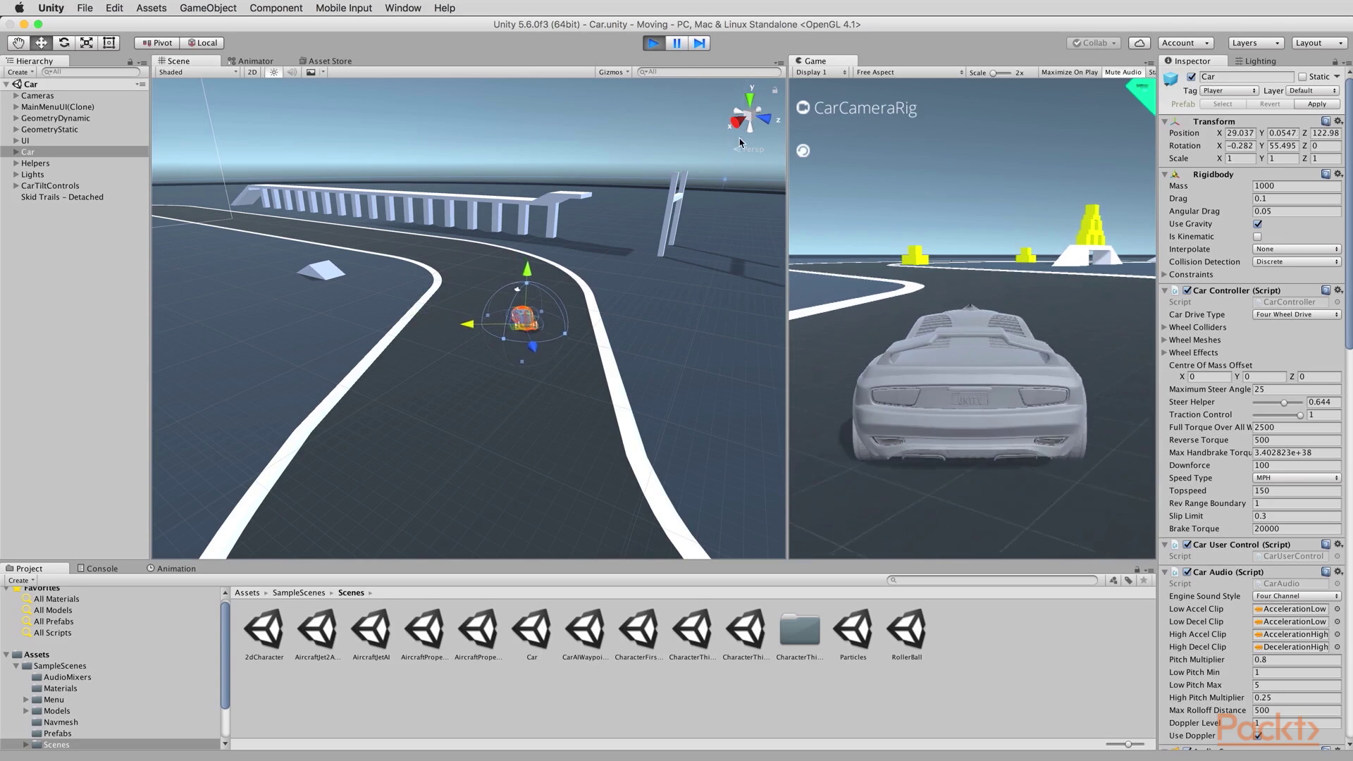
Frame the Scene view on the car and drive it in reverse, then forward
middle_drag(636, 451, 615, 402)
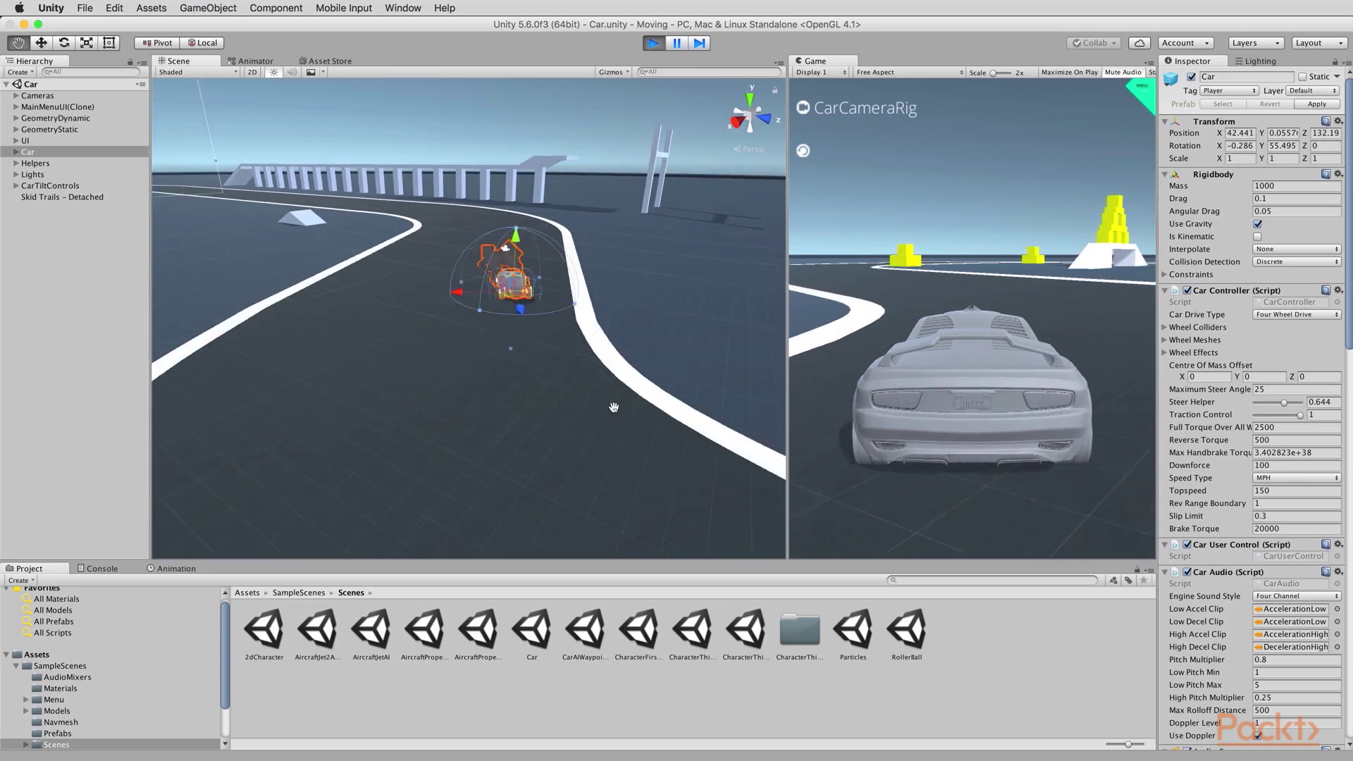
key(f)
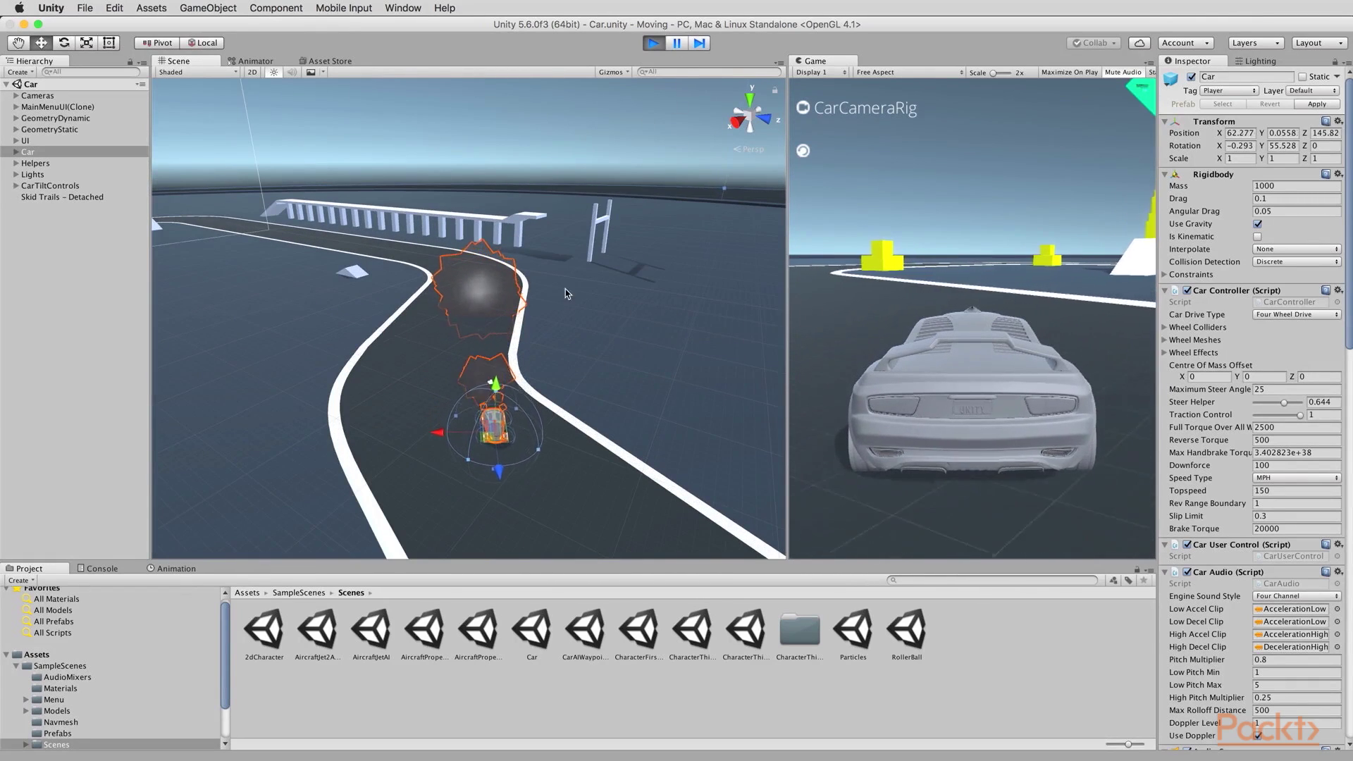
key(Down)
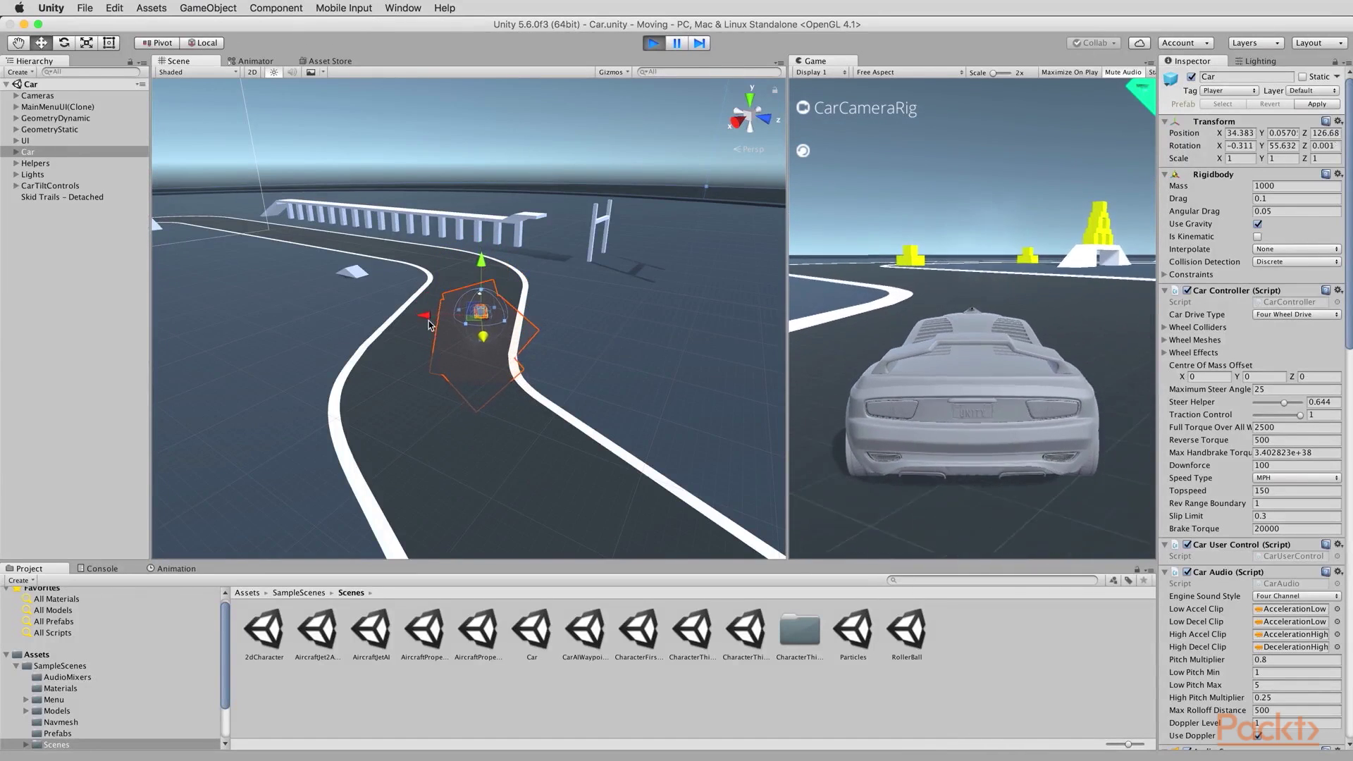
key(Up)
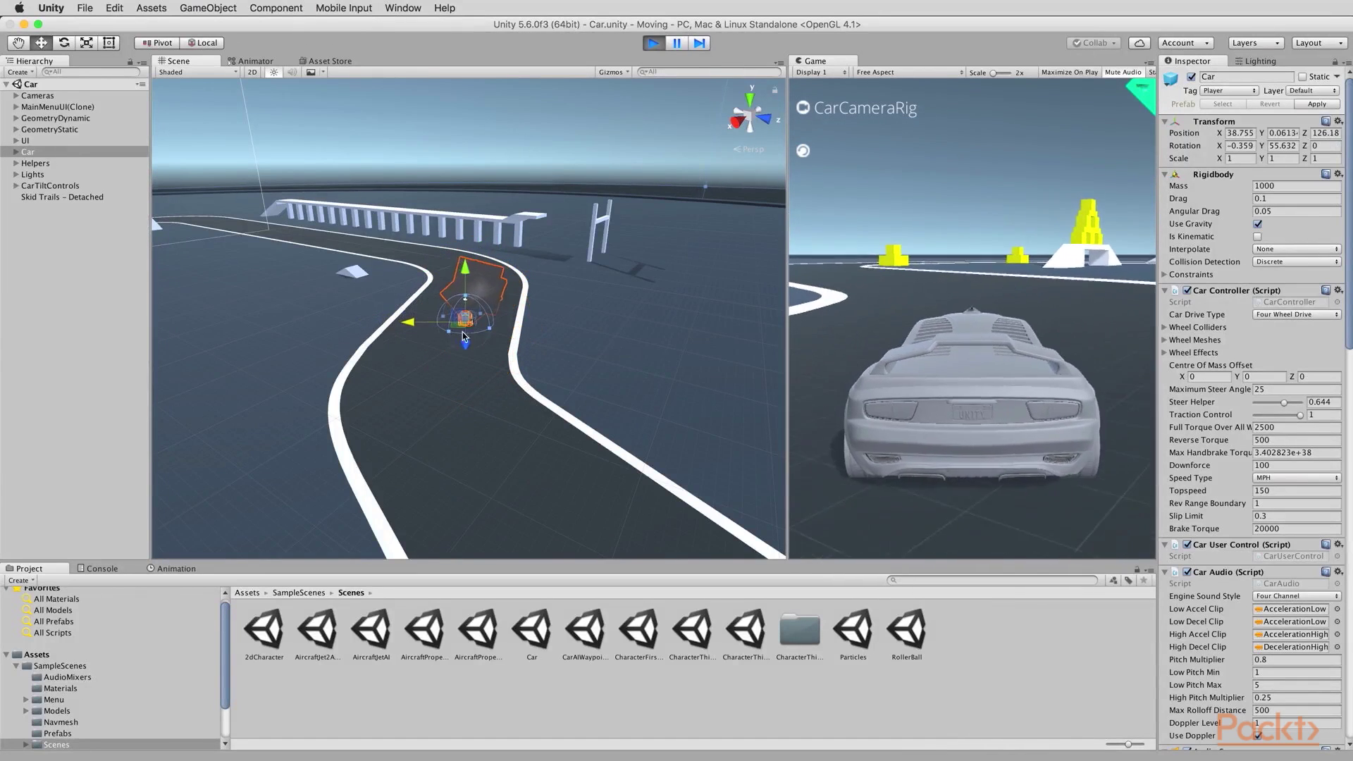
Pan to follow the car, widen the Inspector panel, and stop the game
scroll(552, 307, up, 3)
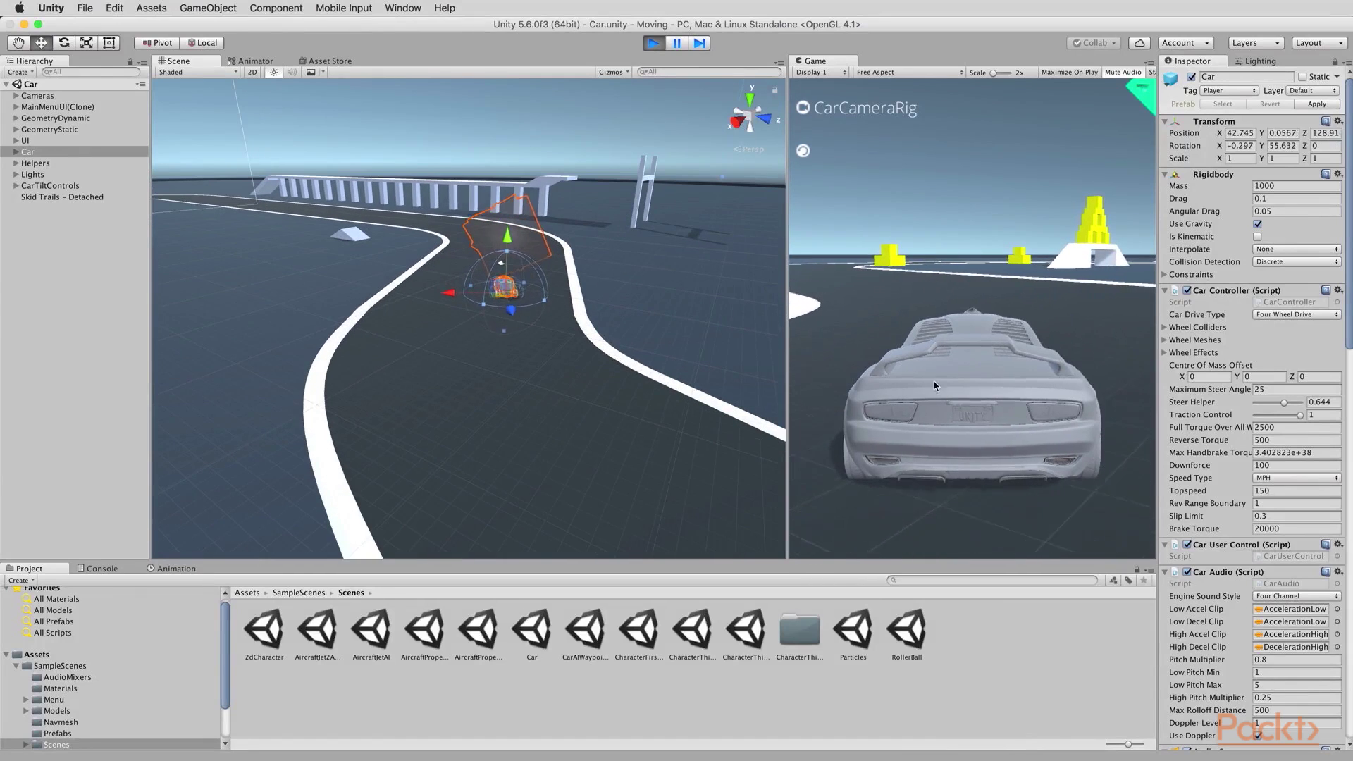
middle_drag(515, 336, 417, 340)
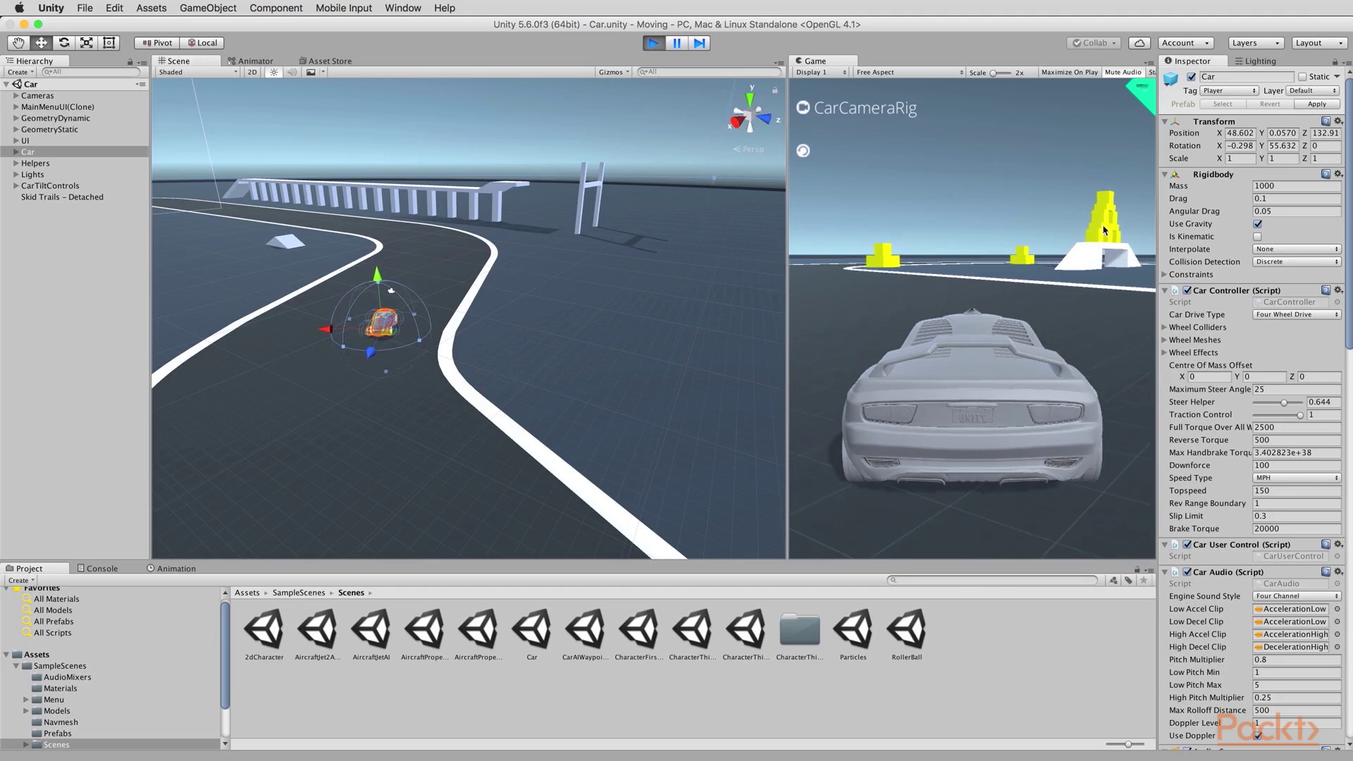
drag(1158, 233, 1035, 282)
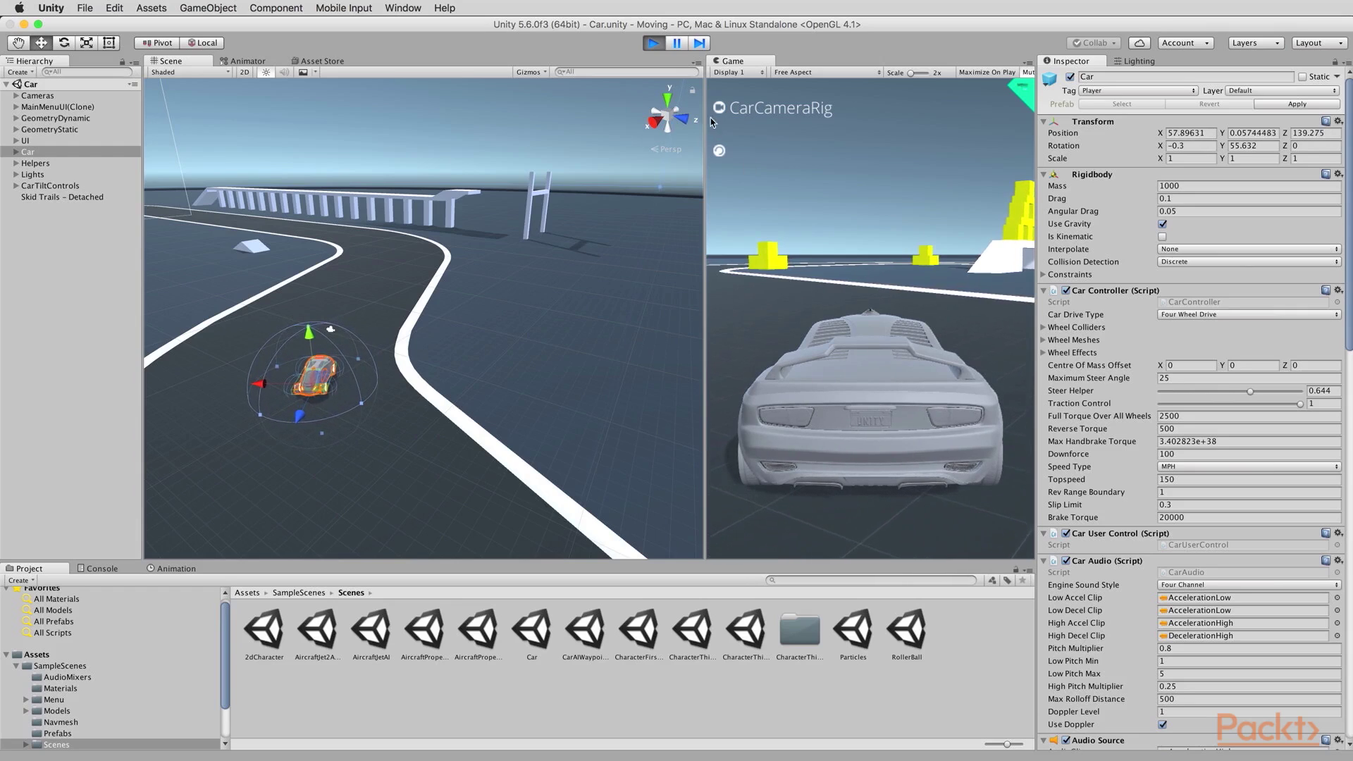
click(653, 43)
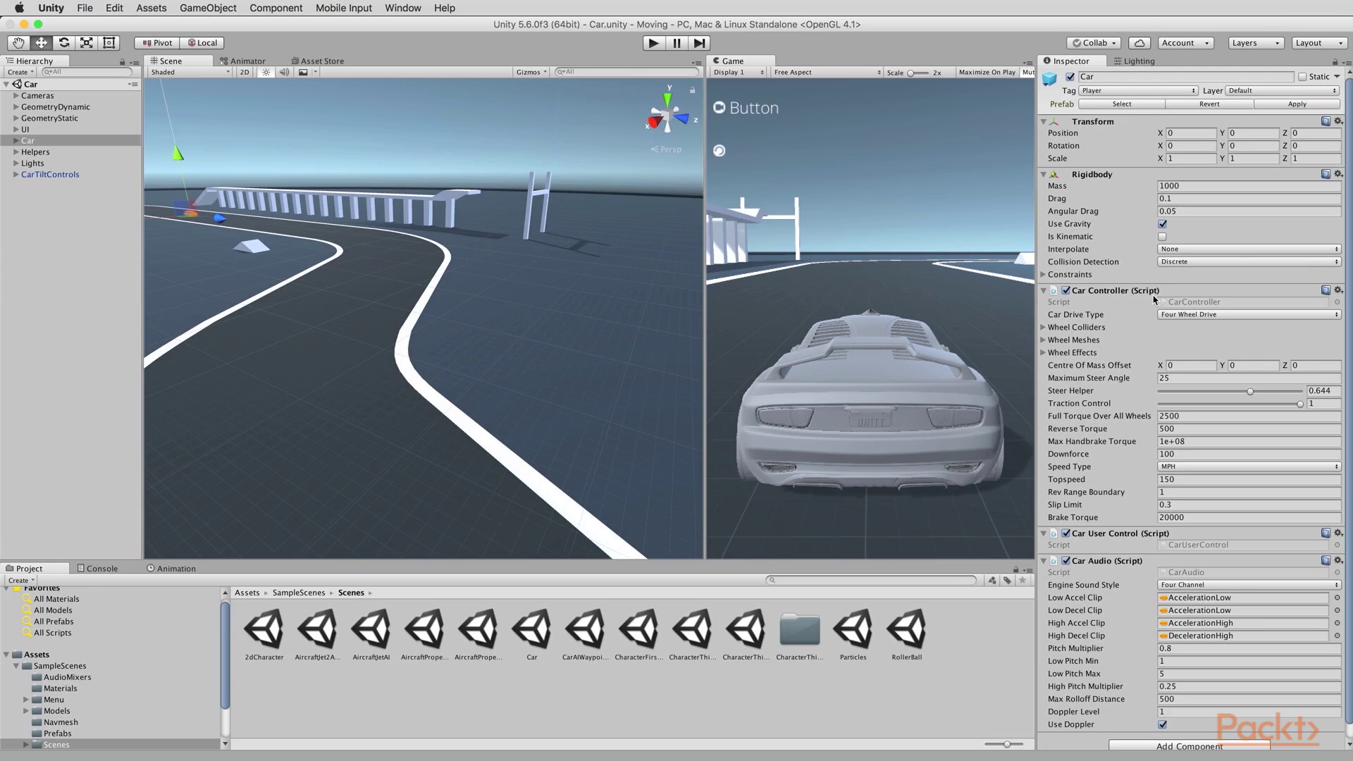
Enter Play mode again to run the Car scene
click(653, 43)
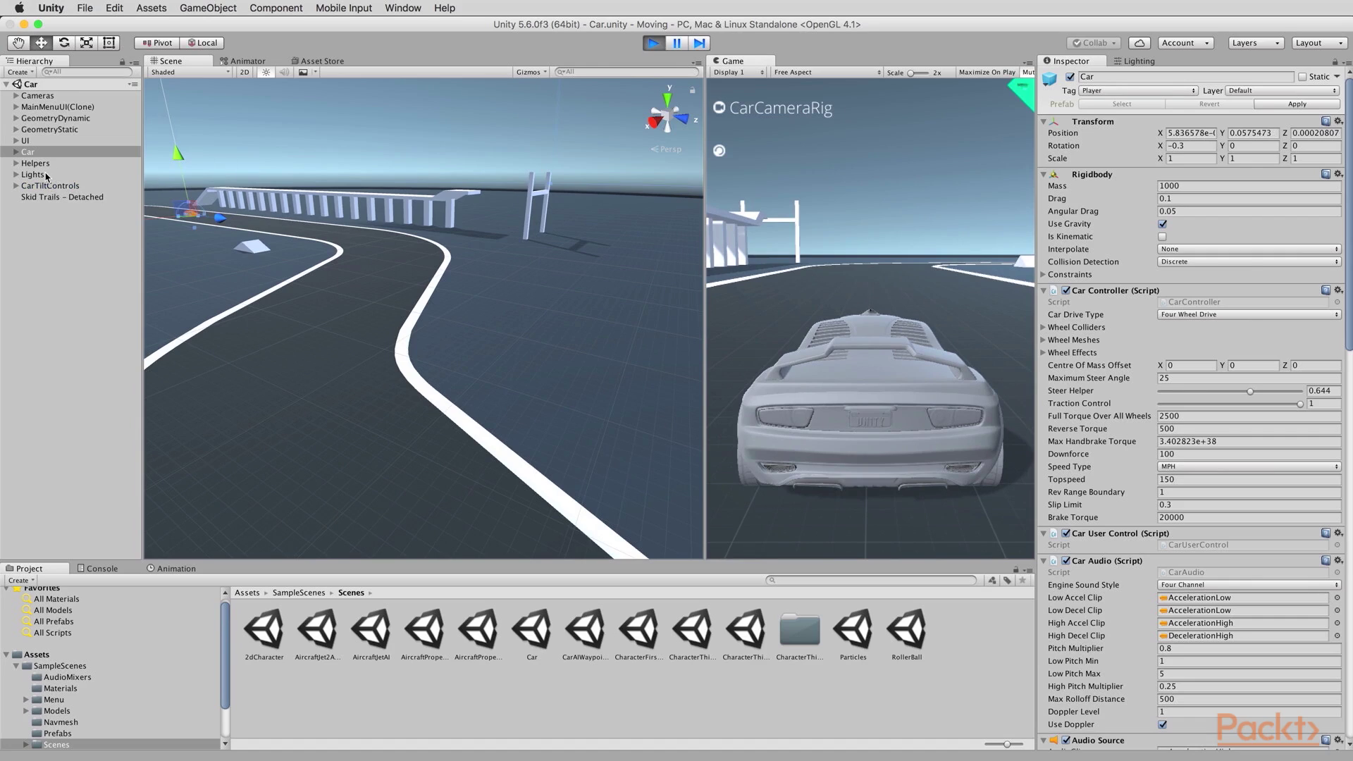
Stop the game, widen the Game view over the Scene view, and pan to show track and fence
click(655, 44)
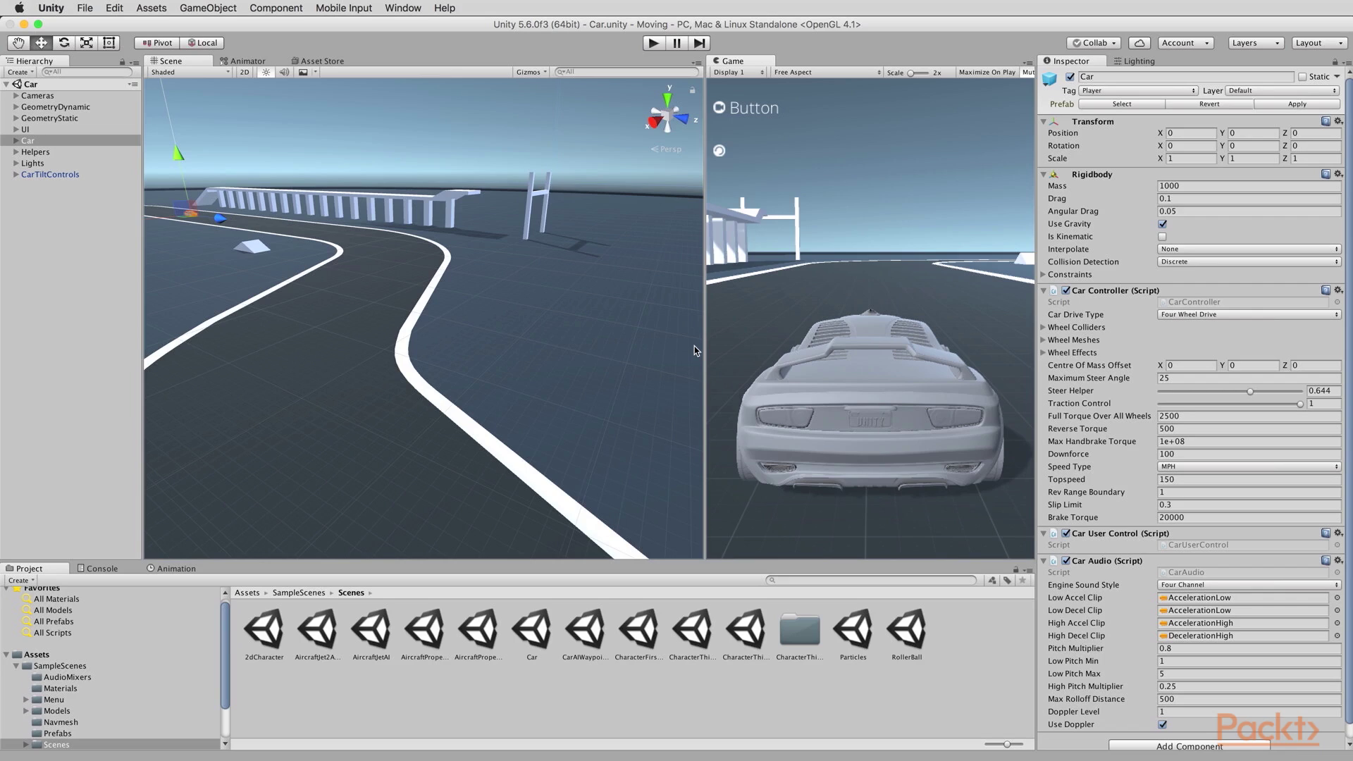
drag(701, 348, 603, 346)
middle_drag(329, 297, 377, 332)
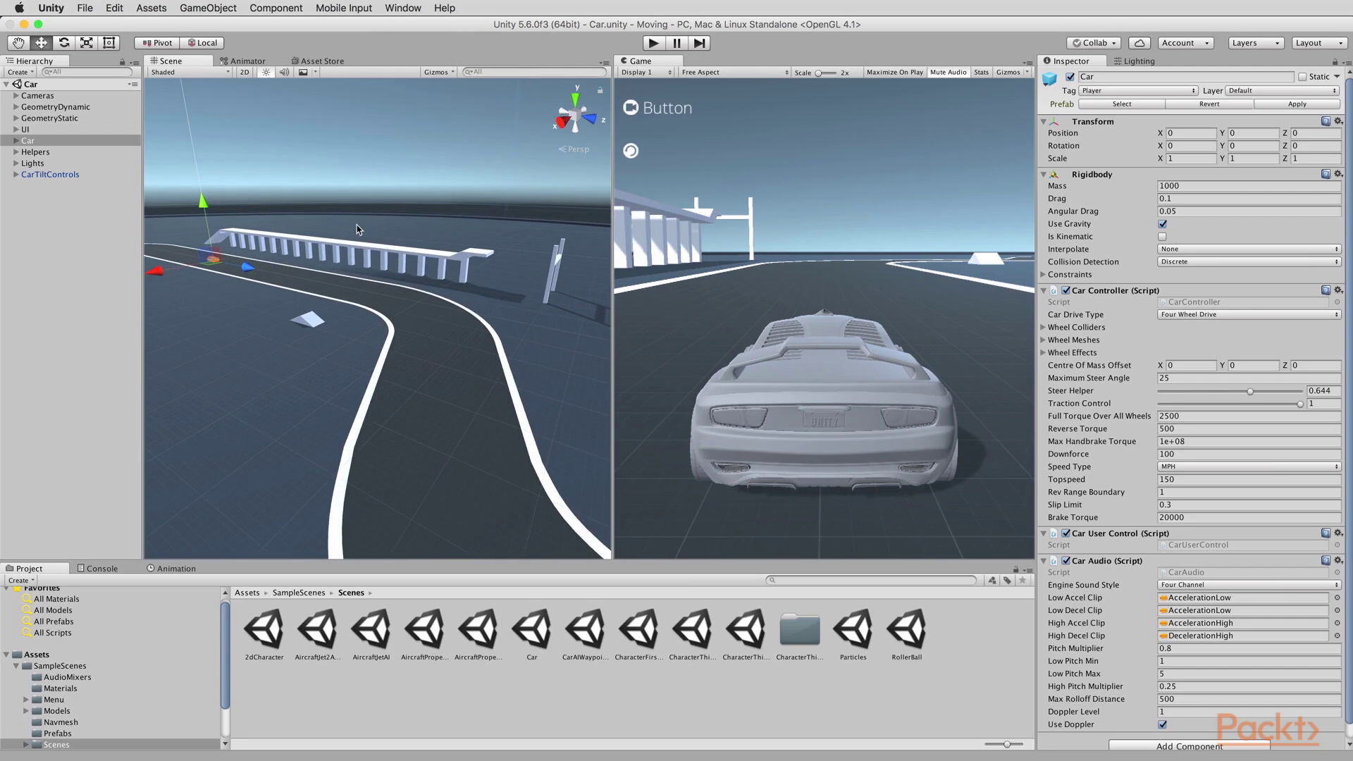
click(55, 10)
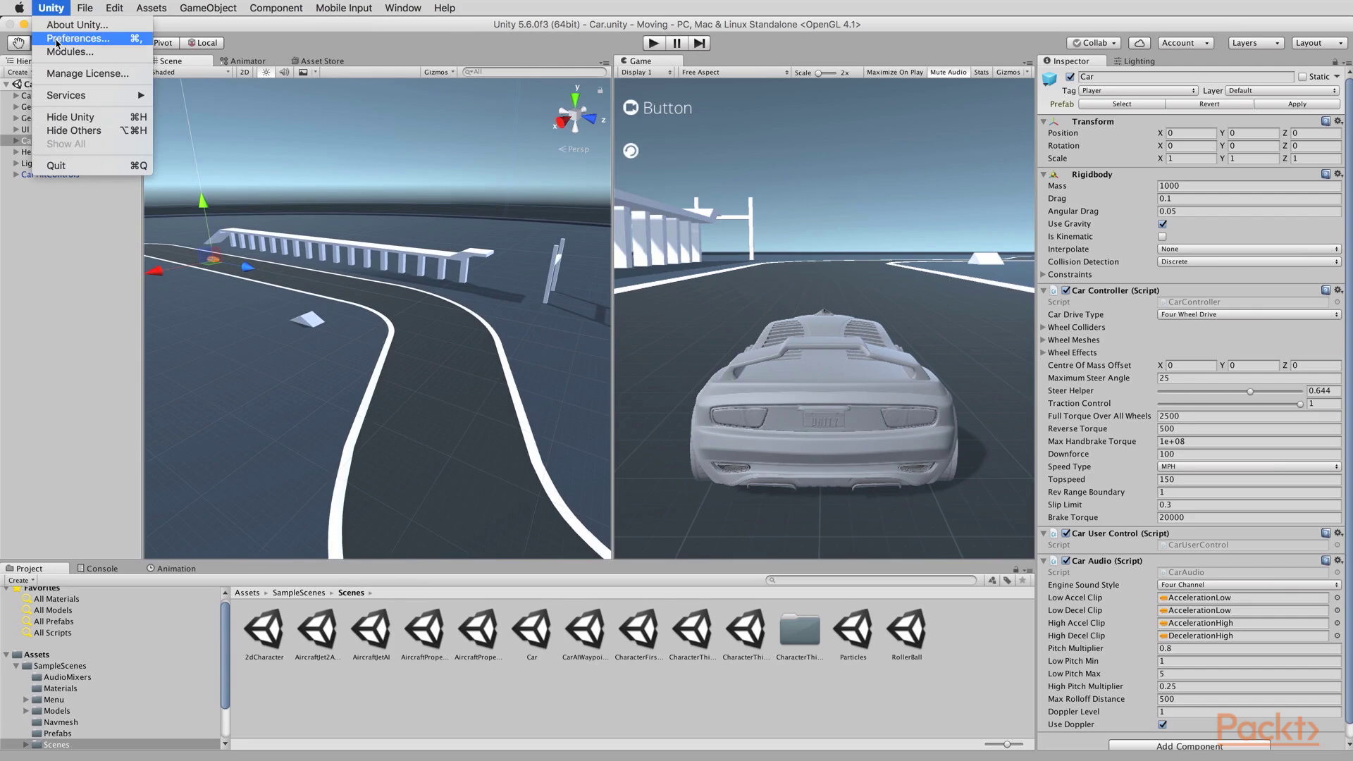
Set the Preferences Colors Playmode tint to light green, then start the game again
click(107, 41)
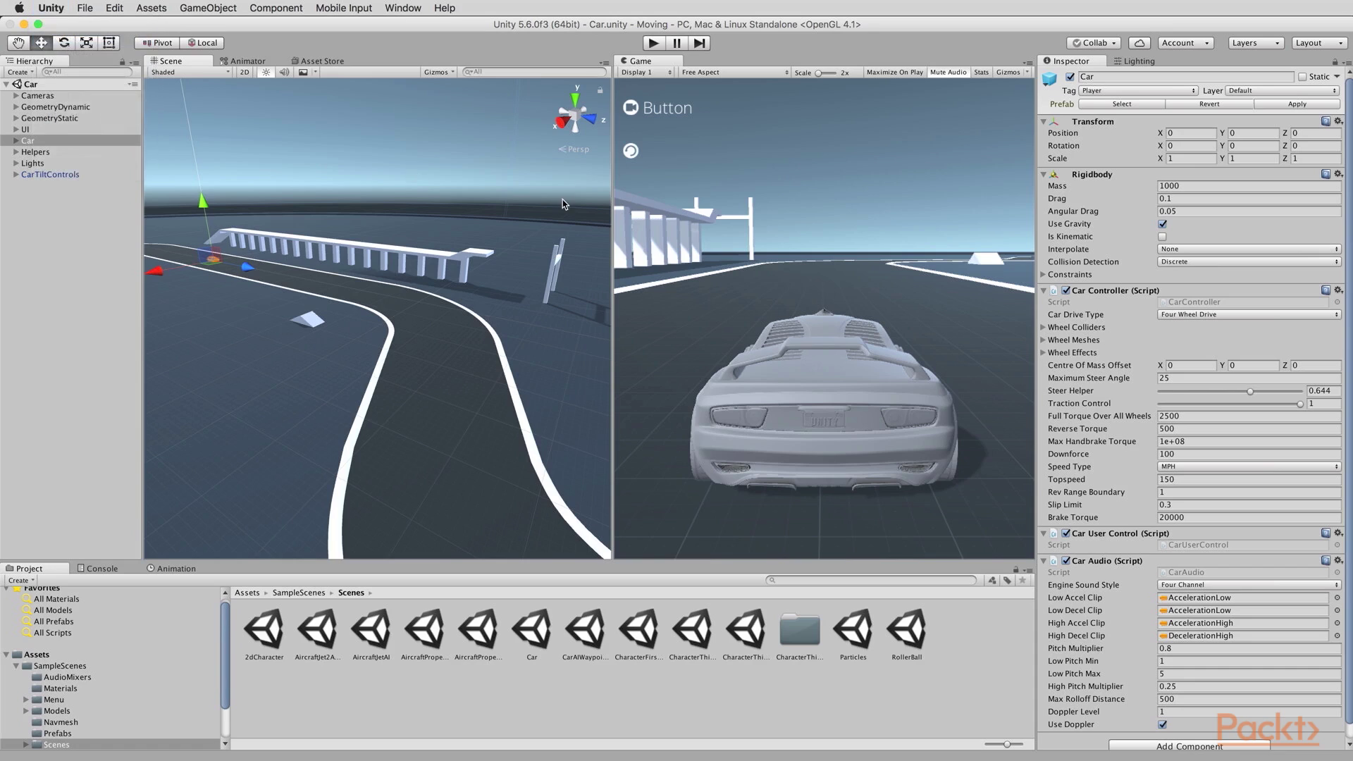
drag(341, 69, 752, 155)
click(546, 241)
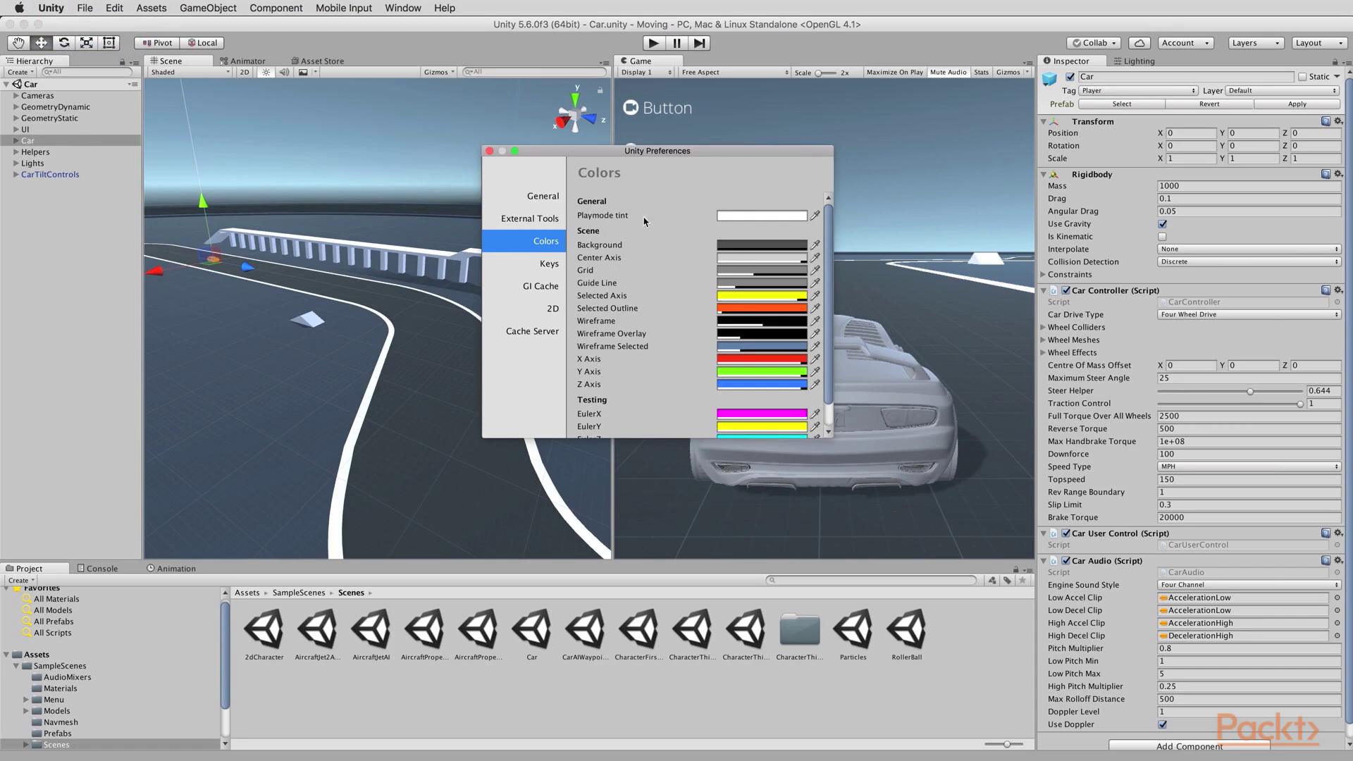
click(761, 217)
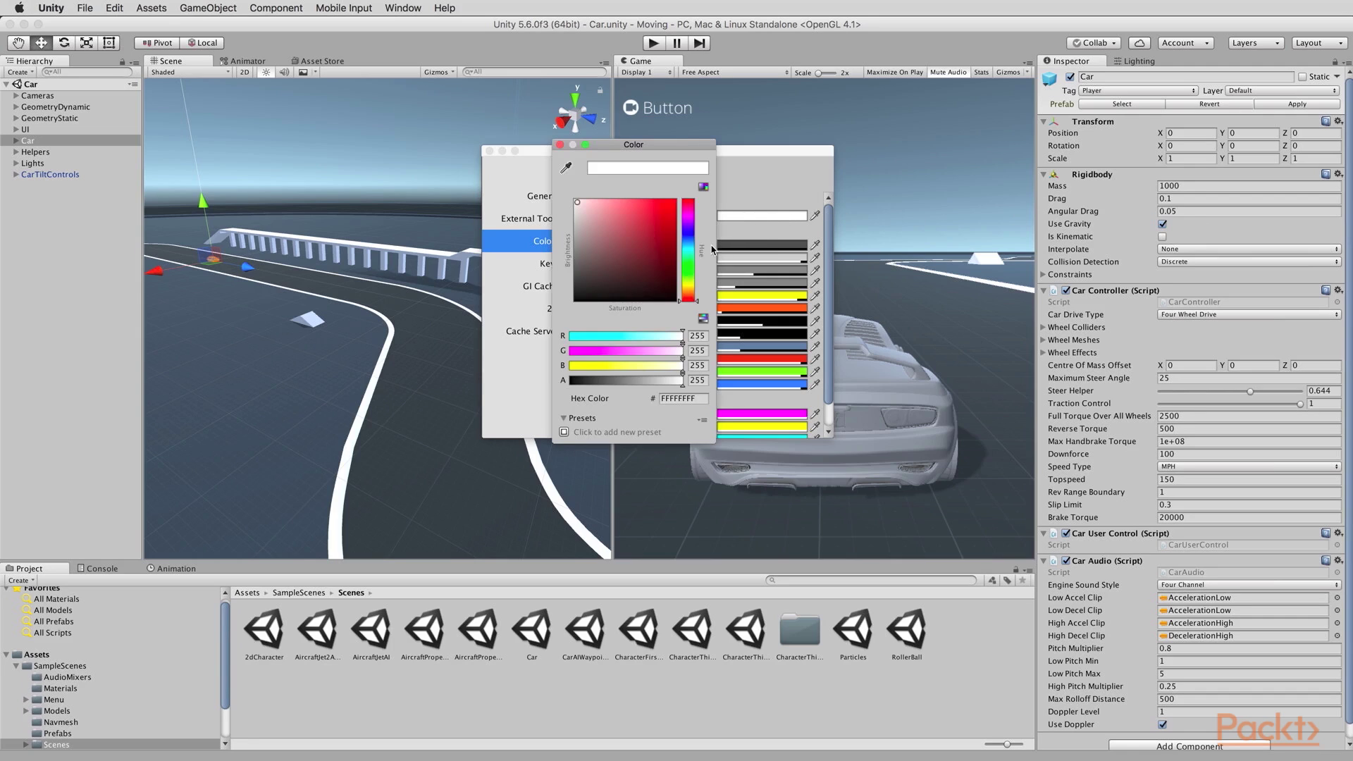
click(691, 260)
drag(595, 207, 613, 207)
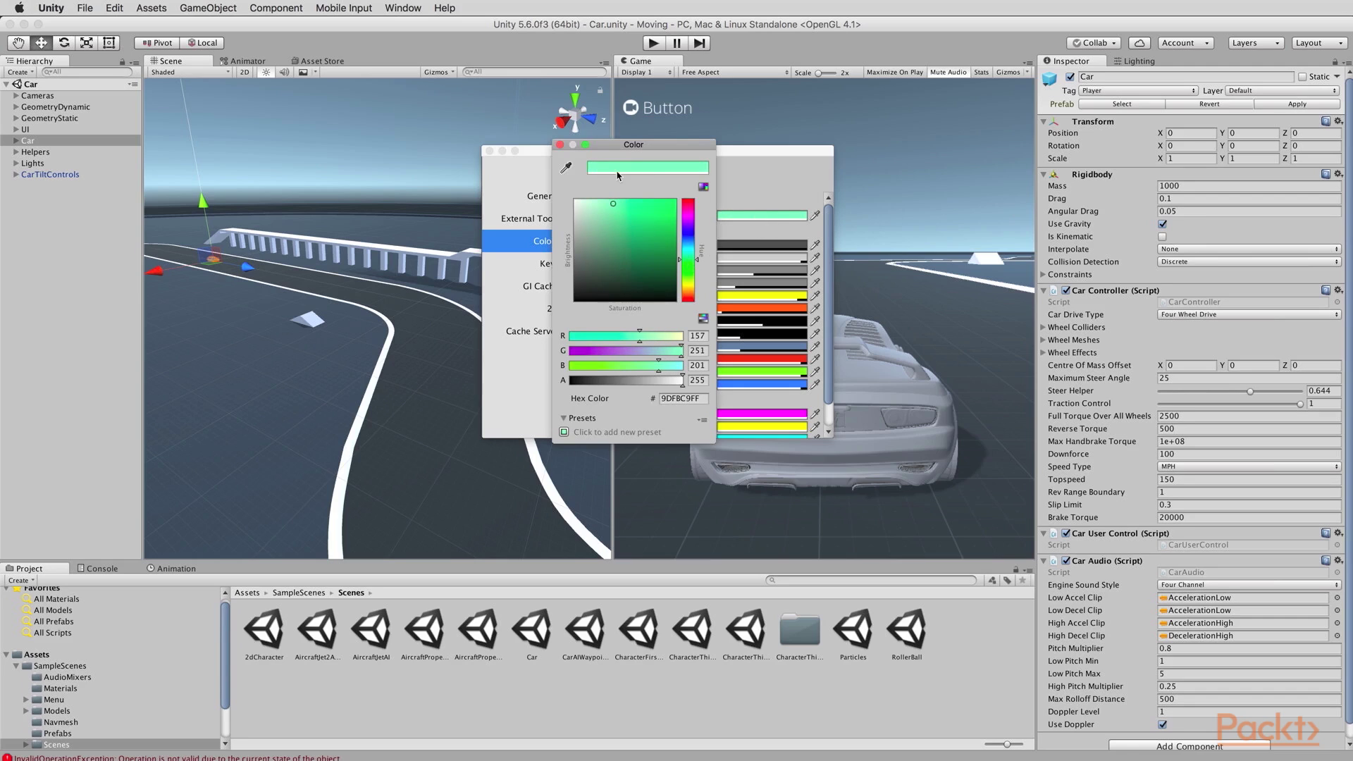
click(559, 145)
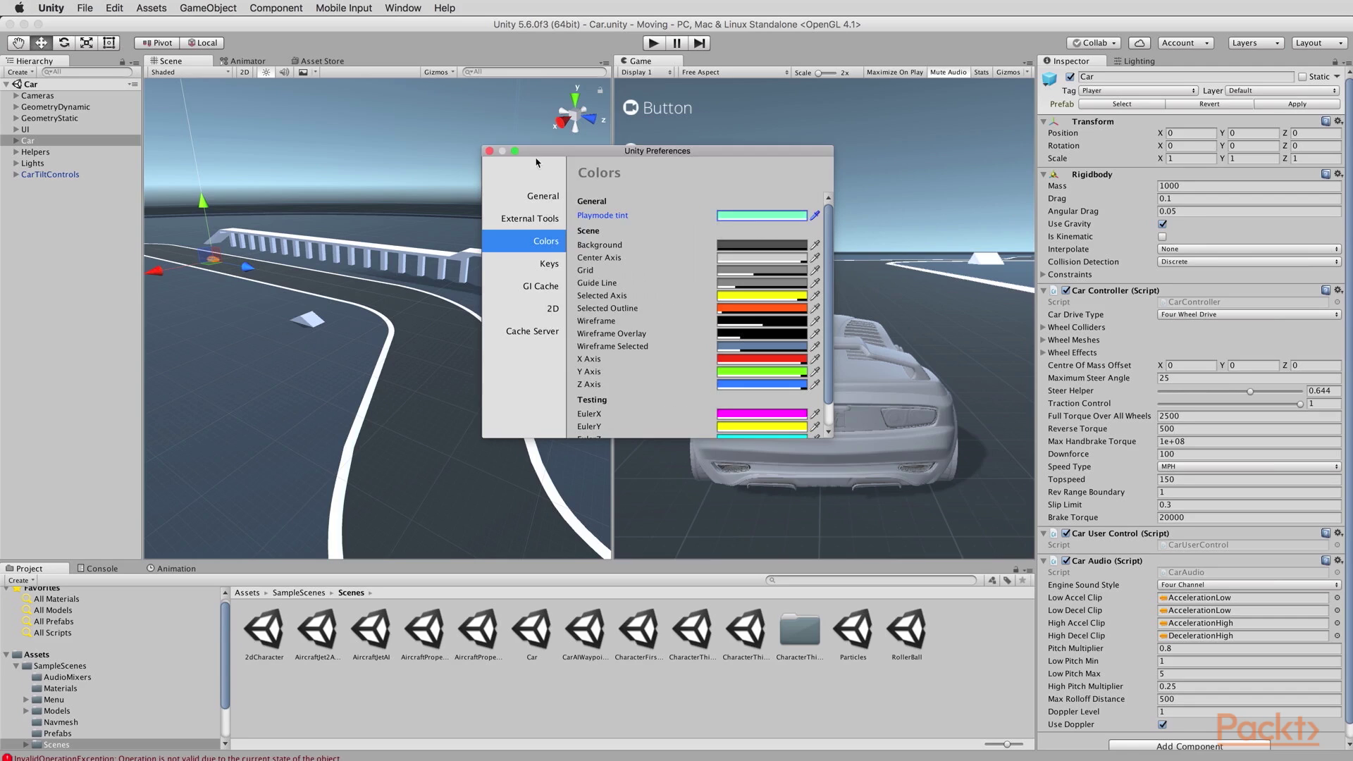
click(489, 151)
click(654, 43)
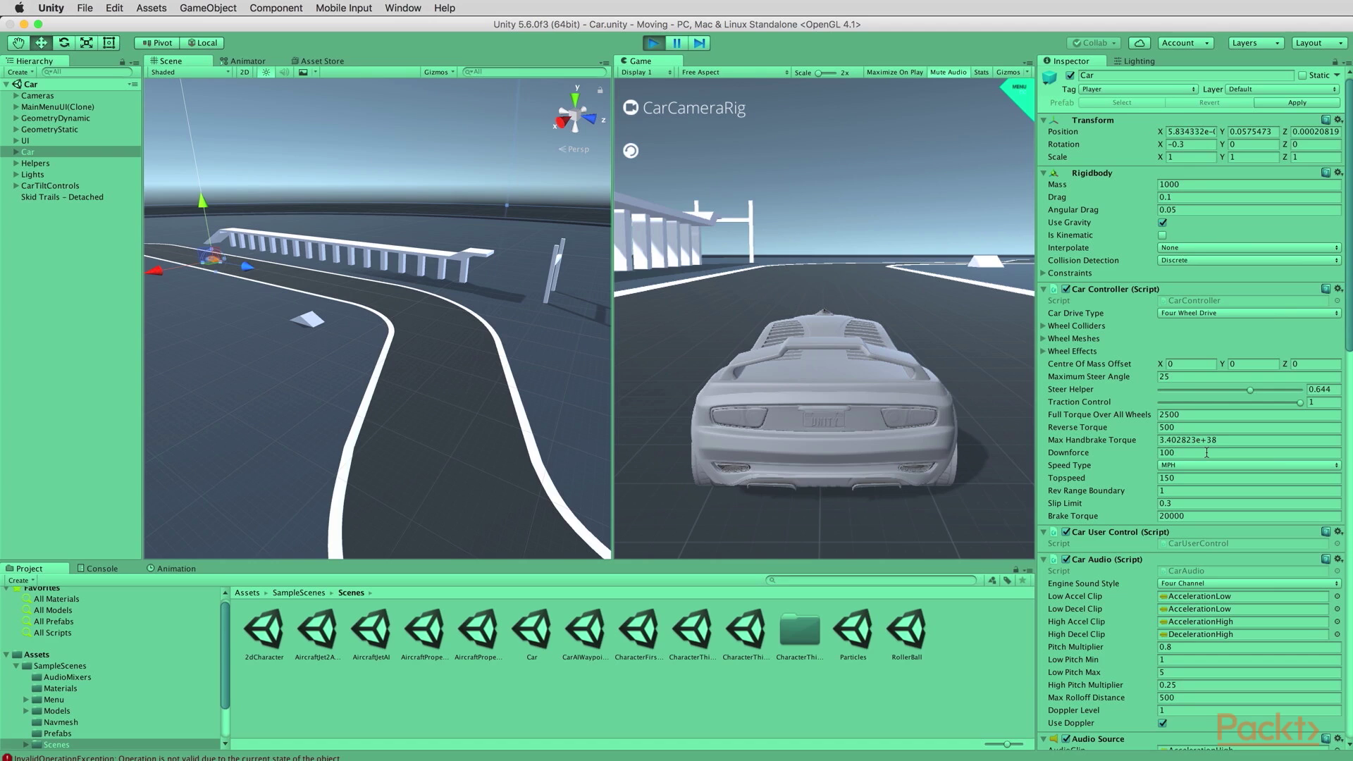
Exit Play mode to stop the running Car scene
click(654, 44)
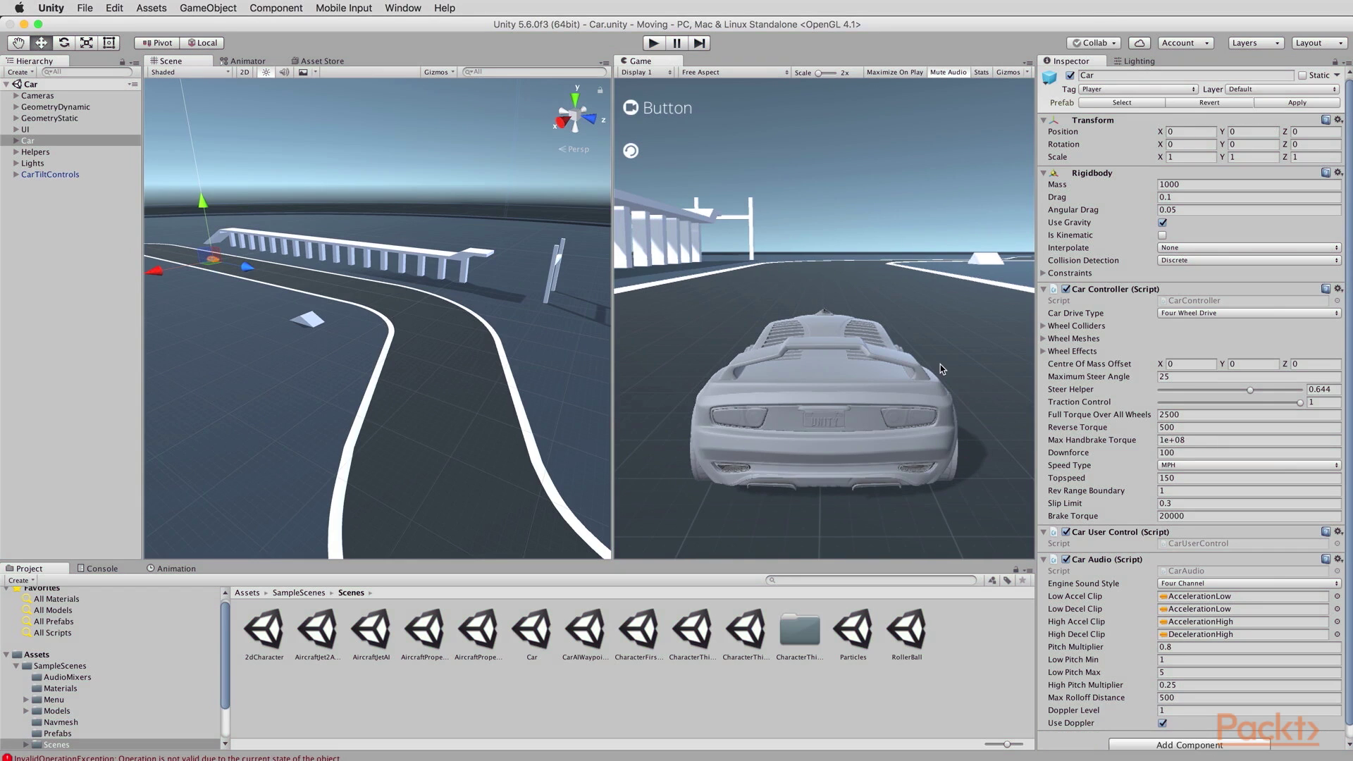